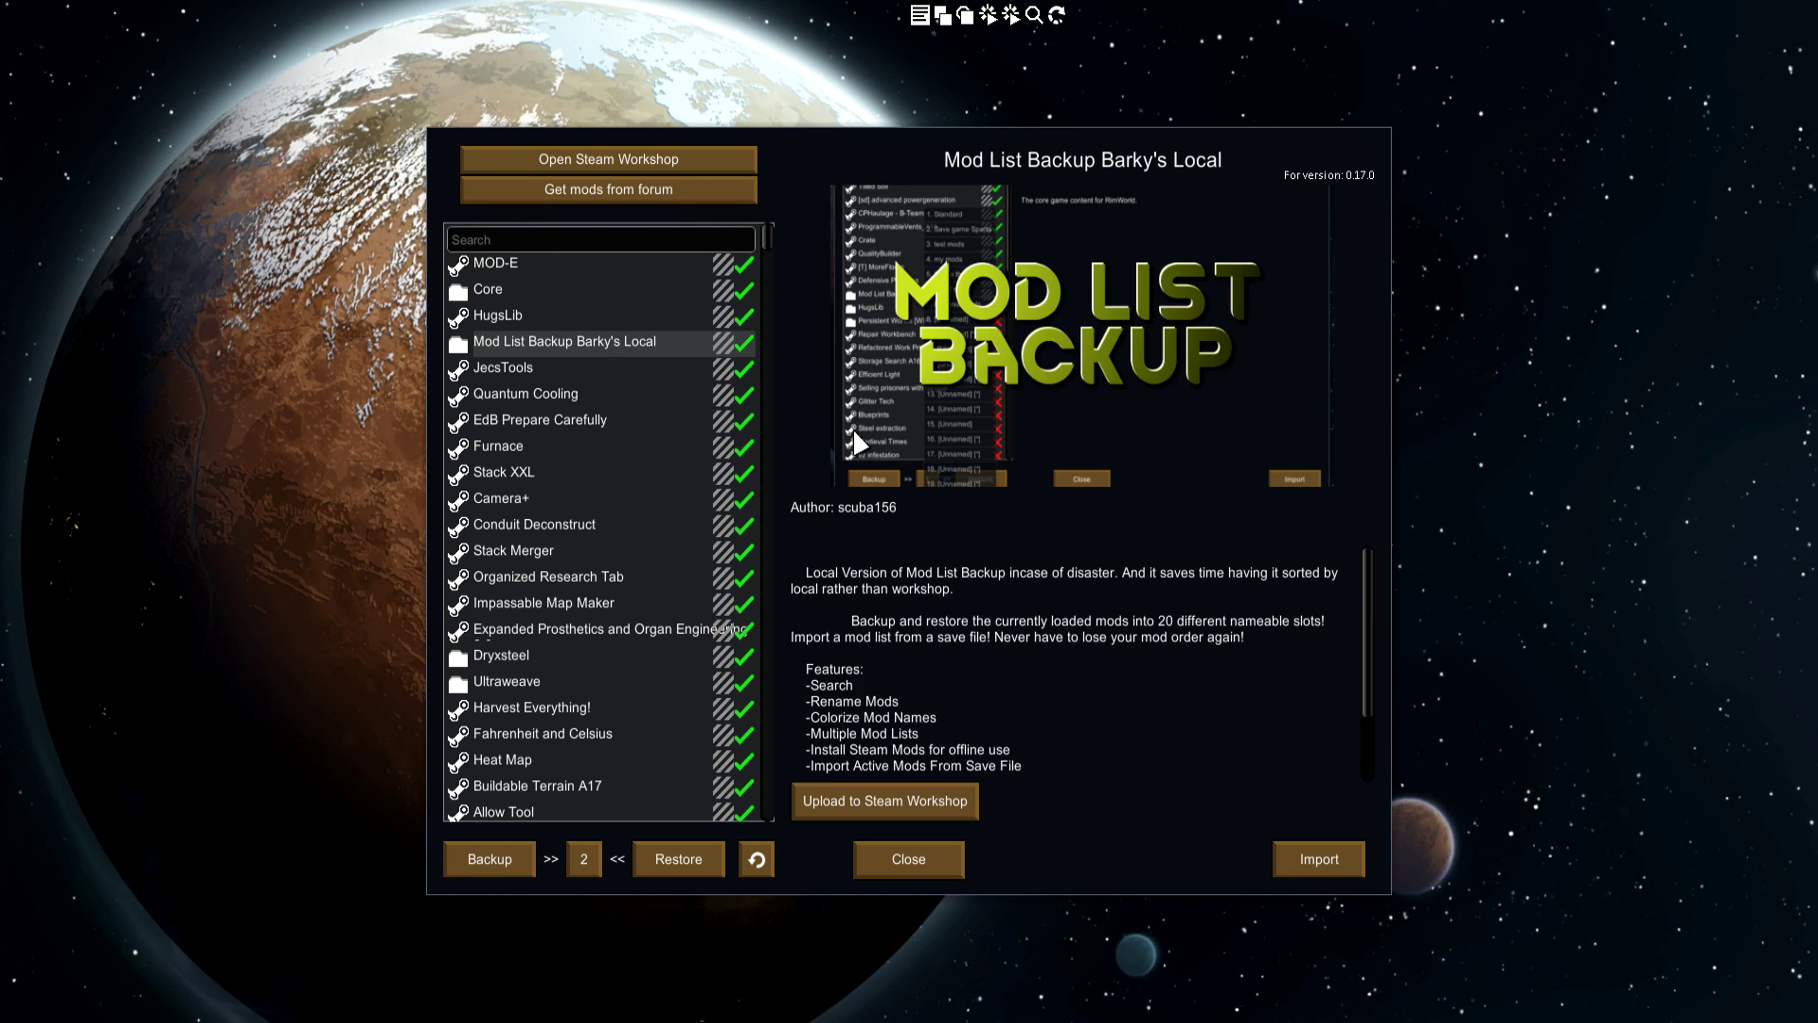
# - Look over the active mod list and read the description of Mod List Backup Barky's Local
pyautogui.scroll(-2, 1174, 706)
pyautogui.scroll(2, 1108, 725)
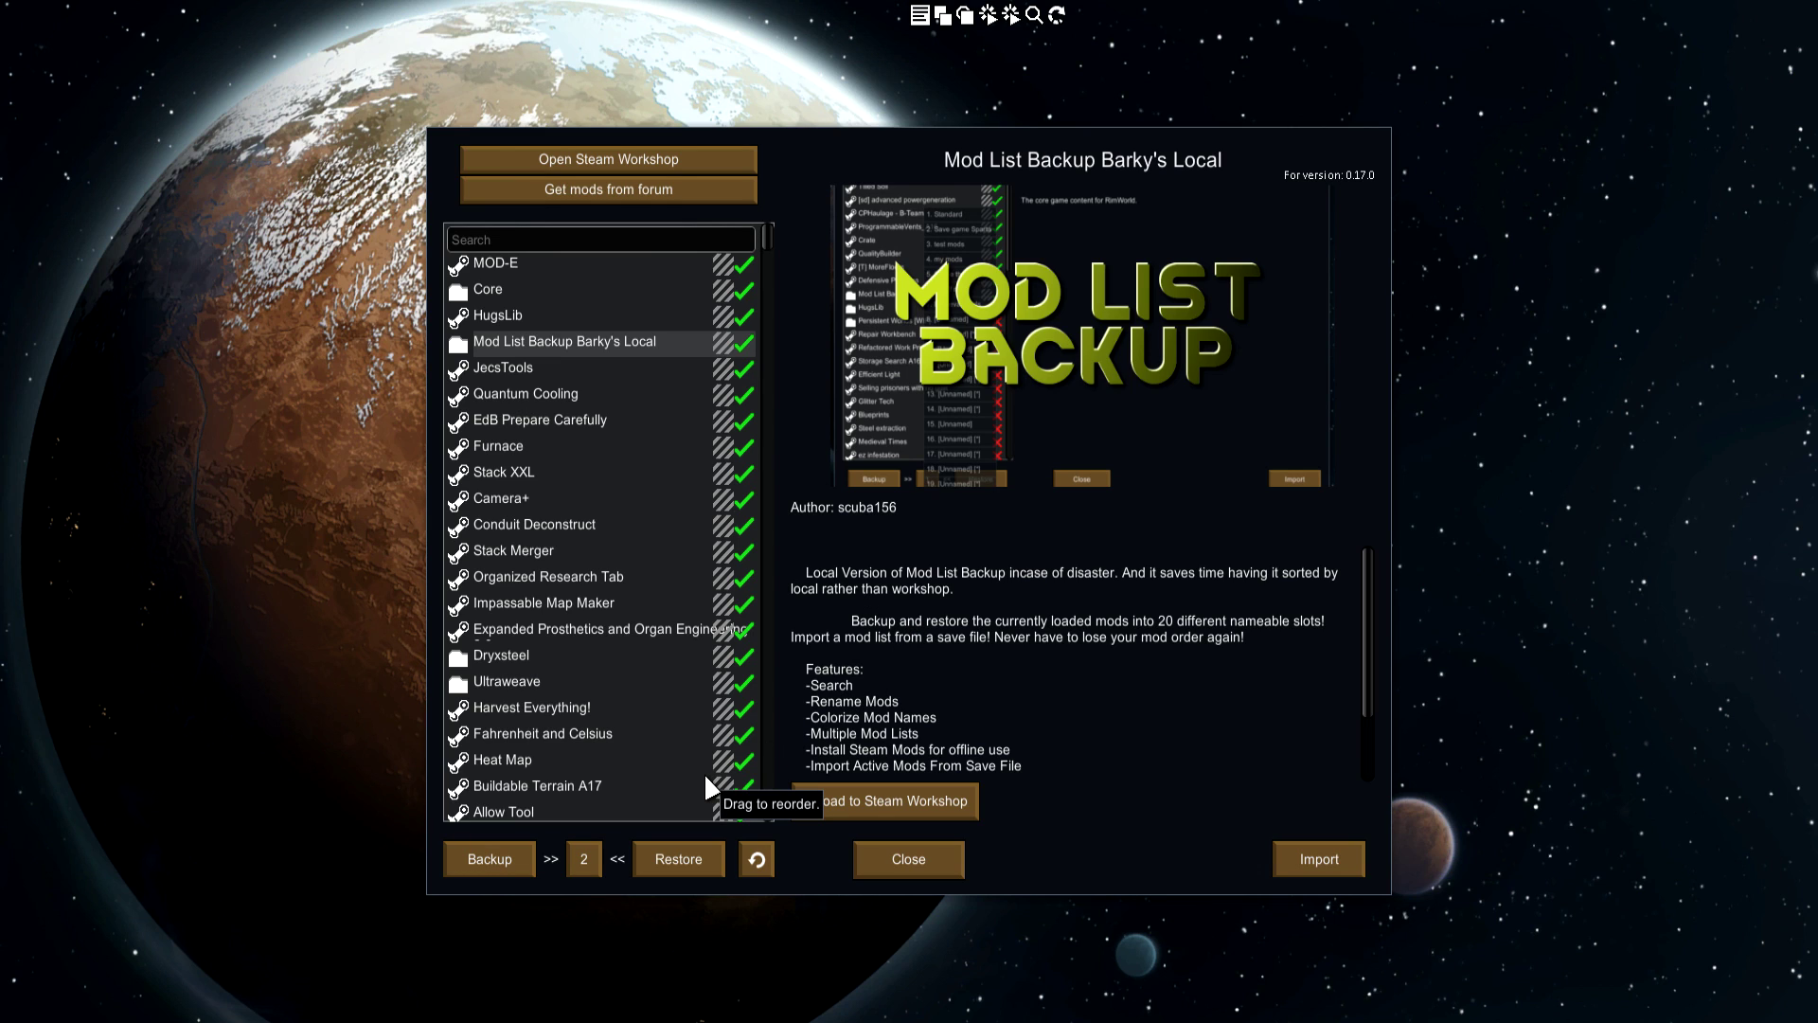
pyautogui.scroll(-3, 703, 773)
pyautogui.scroll(3, 706, 568)
pyautogui.moveTo(765, 239)
pyautogui.mouseDown()
pyautogui.moveTo(782, 264)
pyautogui.moveTo(767, 239)
pyautogui.mouseUp()
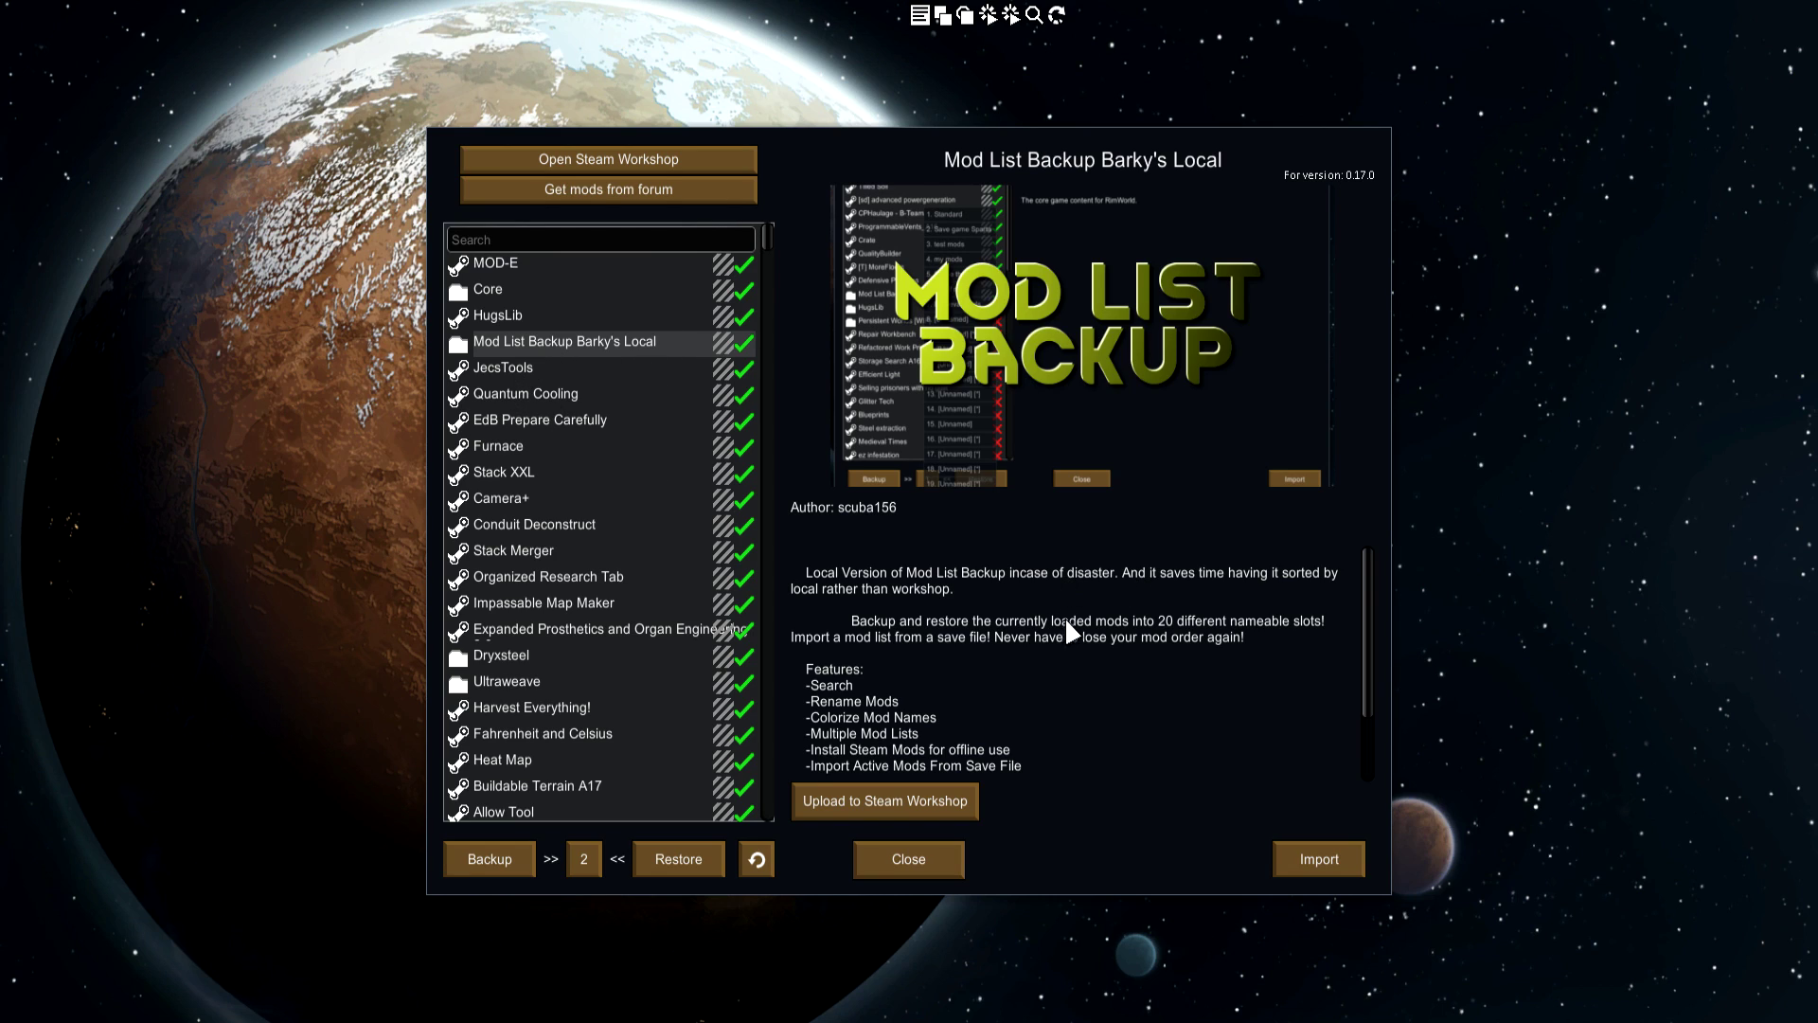
pyautogui.scroll(-2, 1070, 619)
pyautogui.scroll(2, 1065, 598)
pyautogui.scroll(-3, 1368, 595)
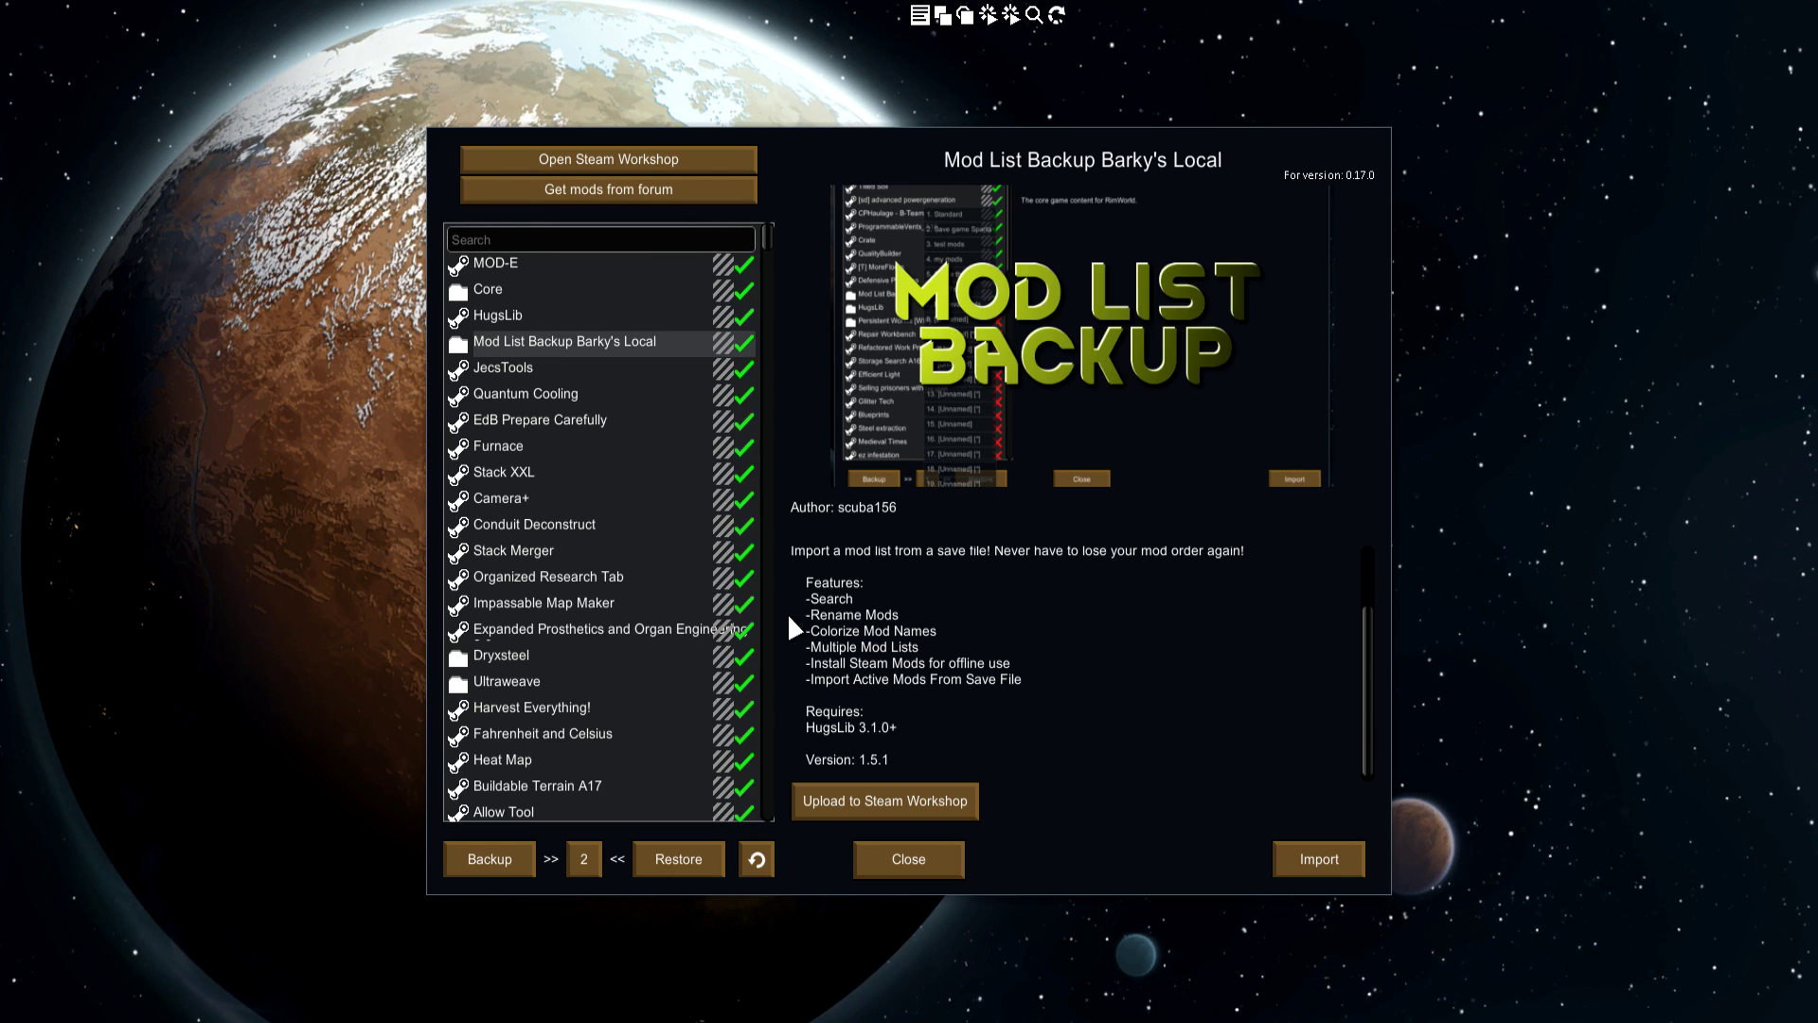
pyautogui.moveTo(771, 236)
pyautogui.mouseDown()
pyautogui.moveTo(782, 261)
pyautogui.moveTo(784, 229)
pyautogui.mouseUp()
# - View the details of the MOD-E mod and look through the order of the active mods
pyautogui.click(520, 267)
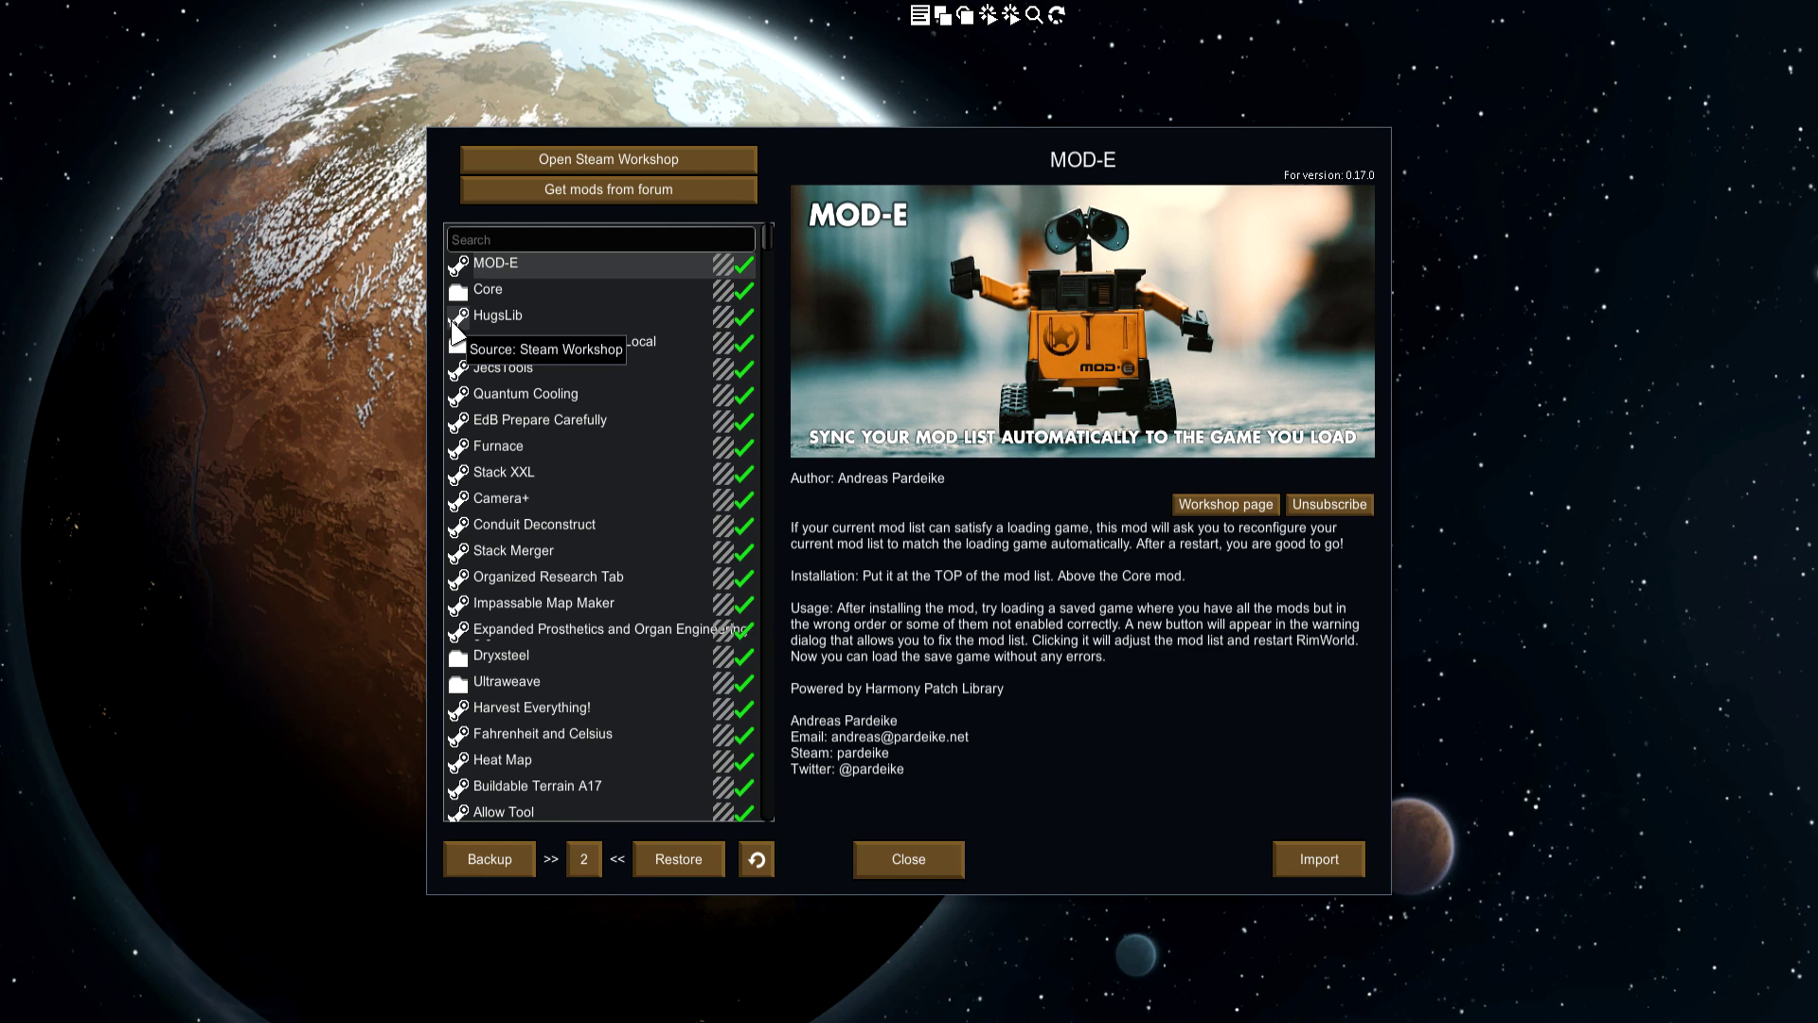
pyautogui.scroll(-7, 625, 610)
pyautogui.scroll(6, 568, 568)
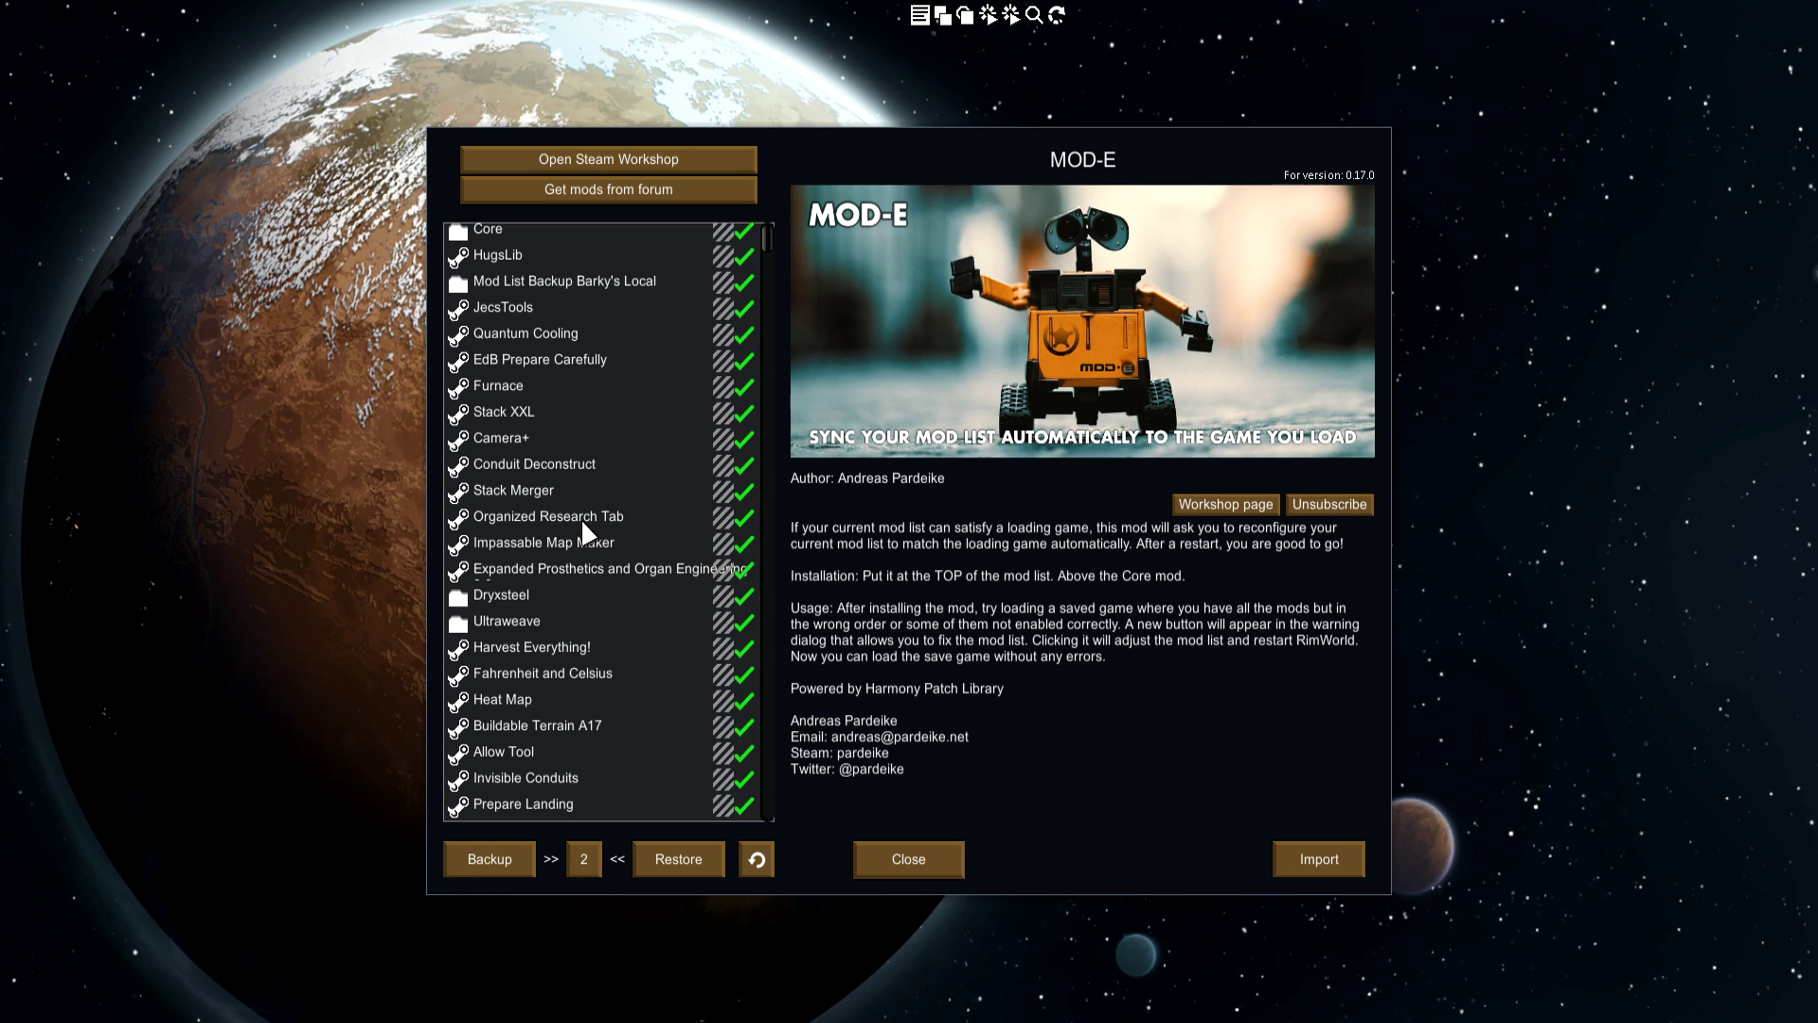
pyautogui.scroll(1, 596, 568)
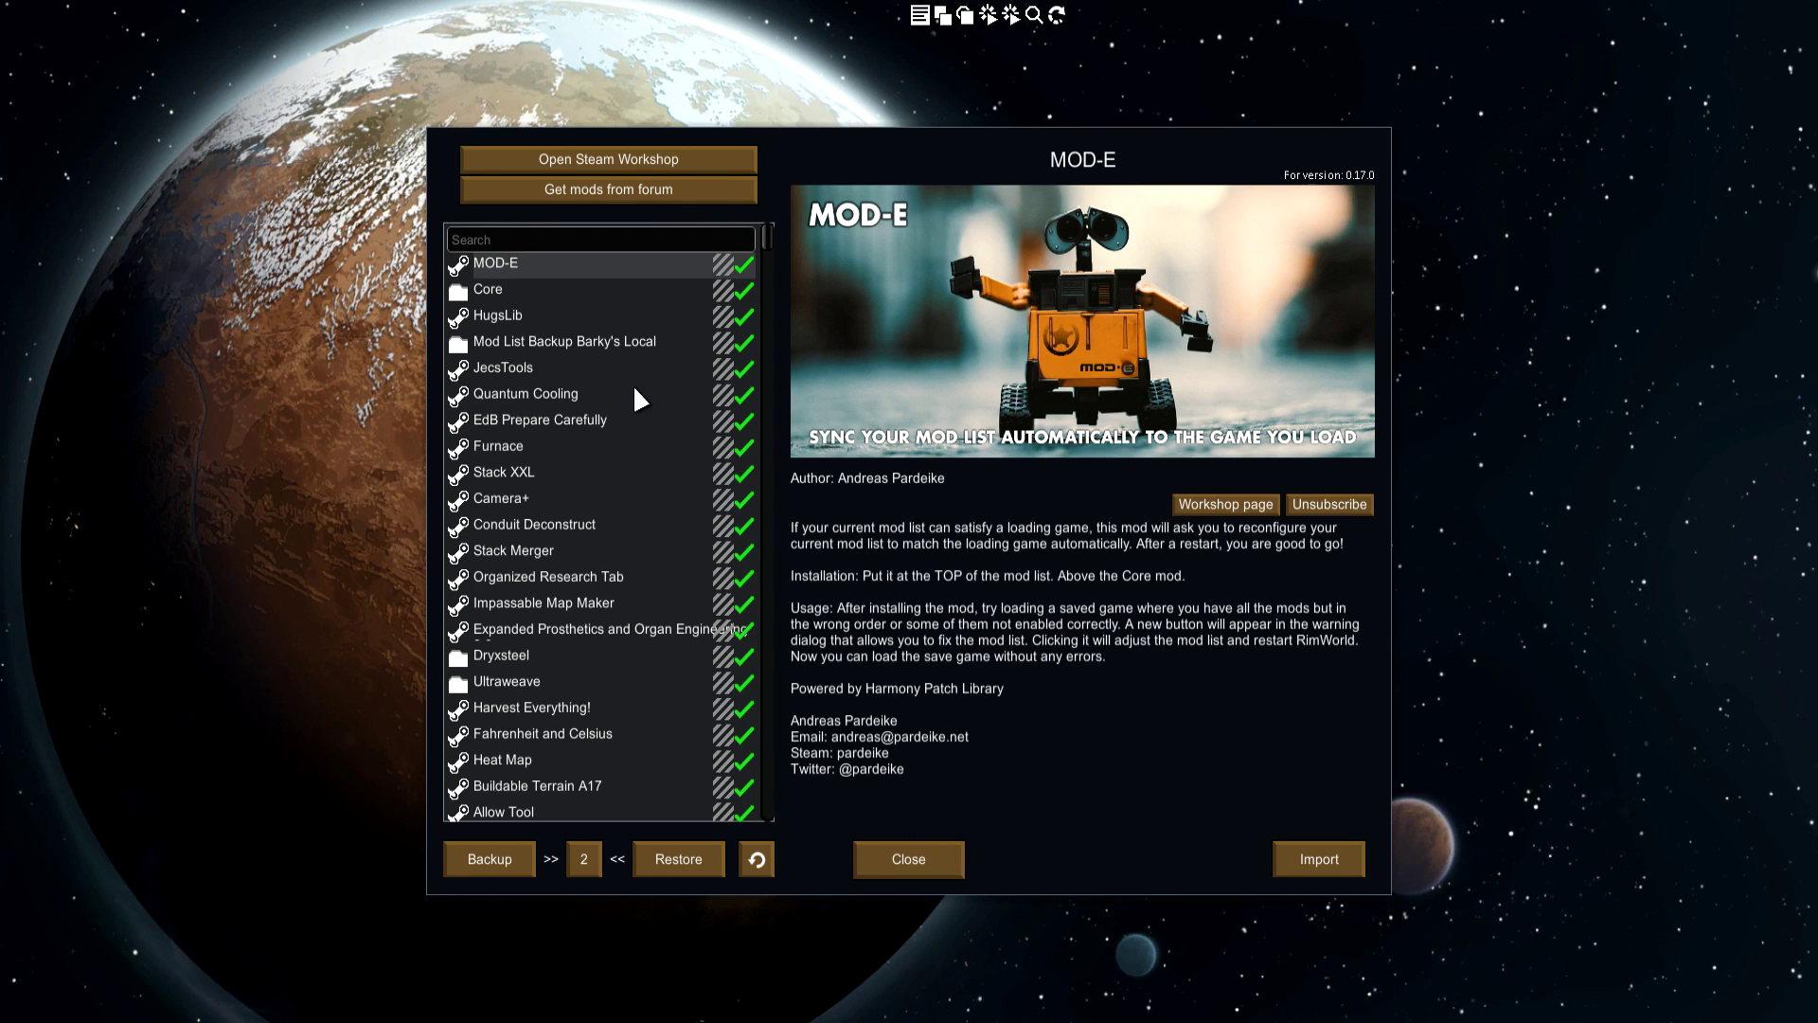
# - View Mod List Backup Barky's Local again and restore the mod list saved in backup slot 1, Vanilla
pyautogui.click(599, 343)
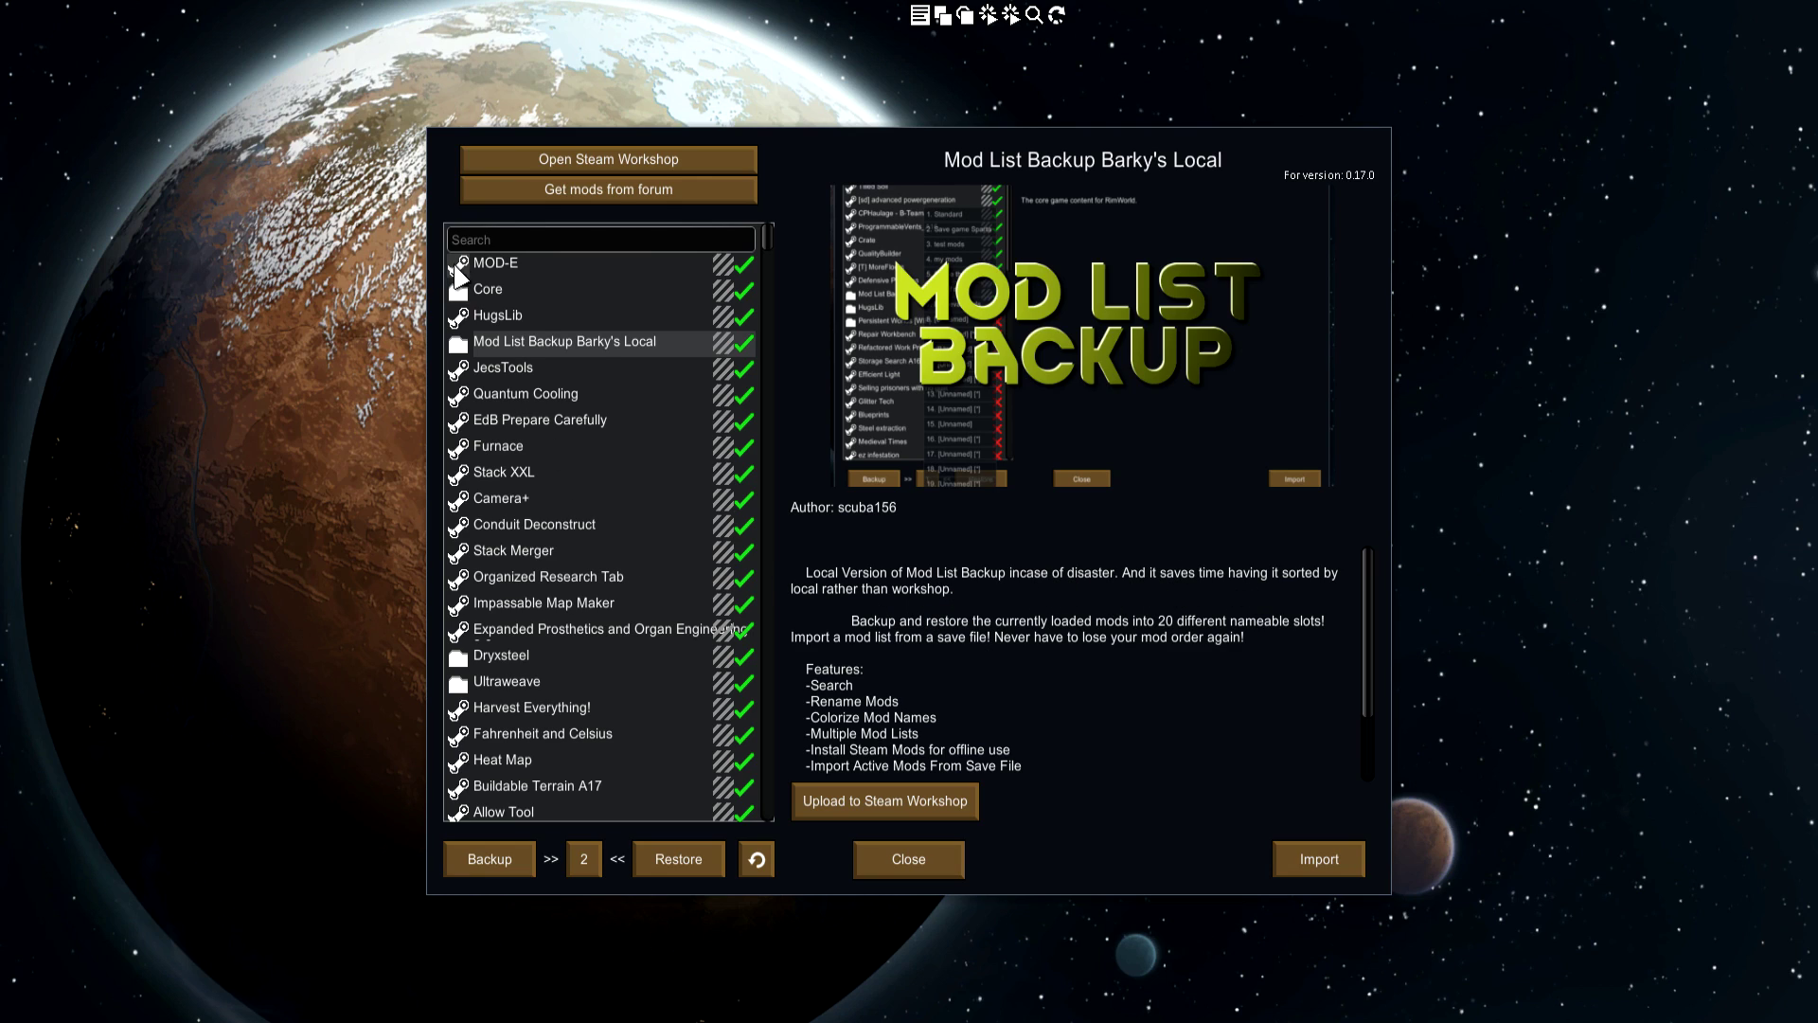
pyautogui.click(584, 859)
pyautogui.scroll(-10, 663, 568)
pyautogui.scroll(10, 630, 496)
pyautogui.click(585, 858)
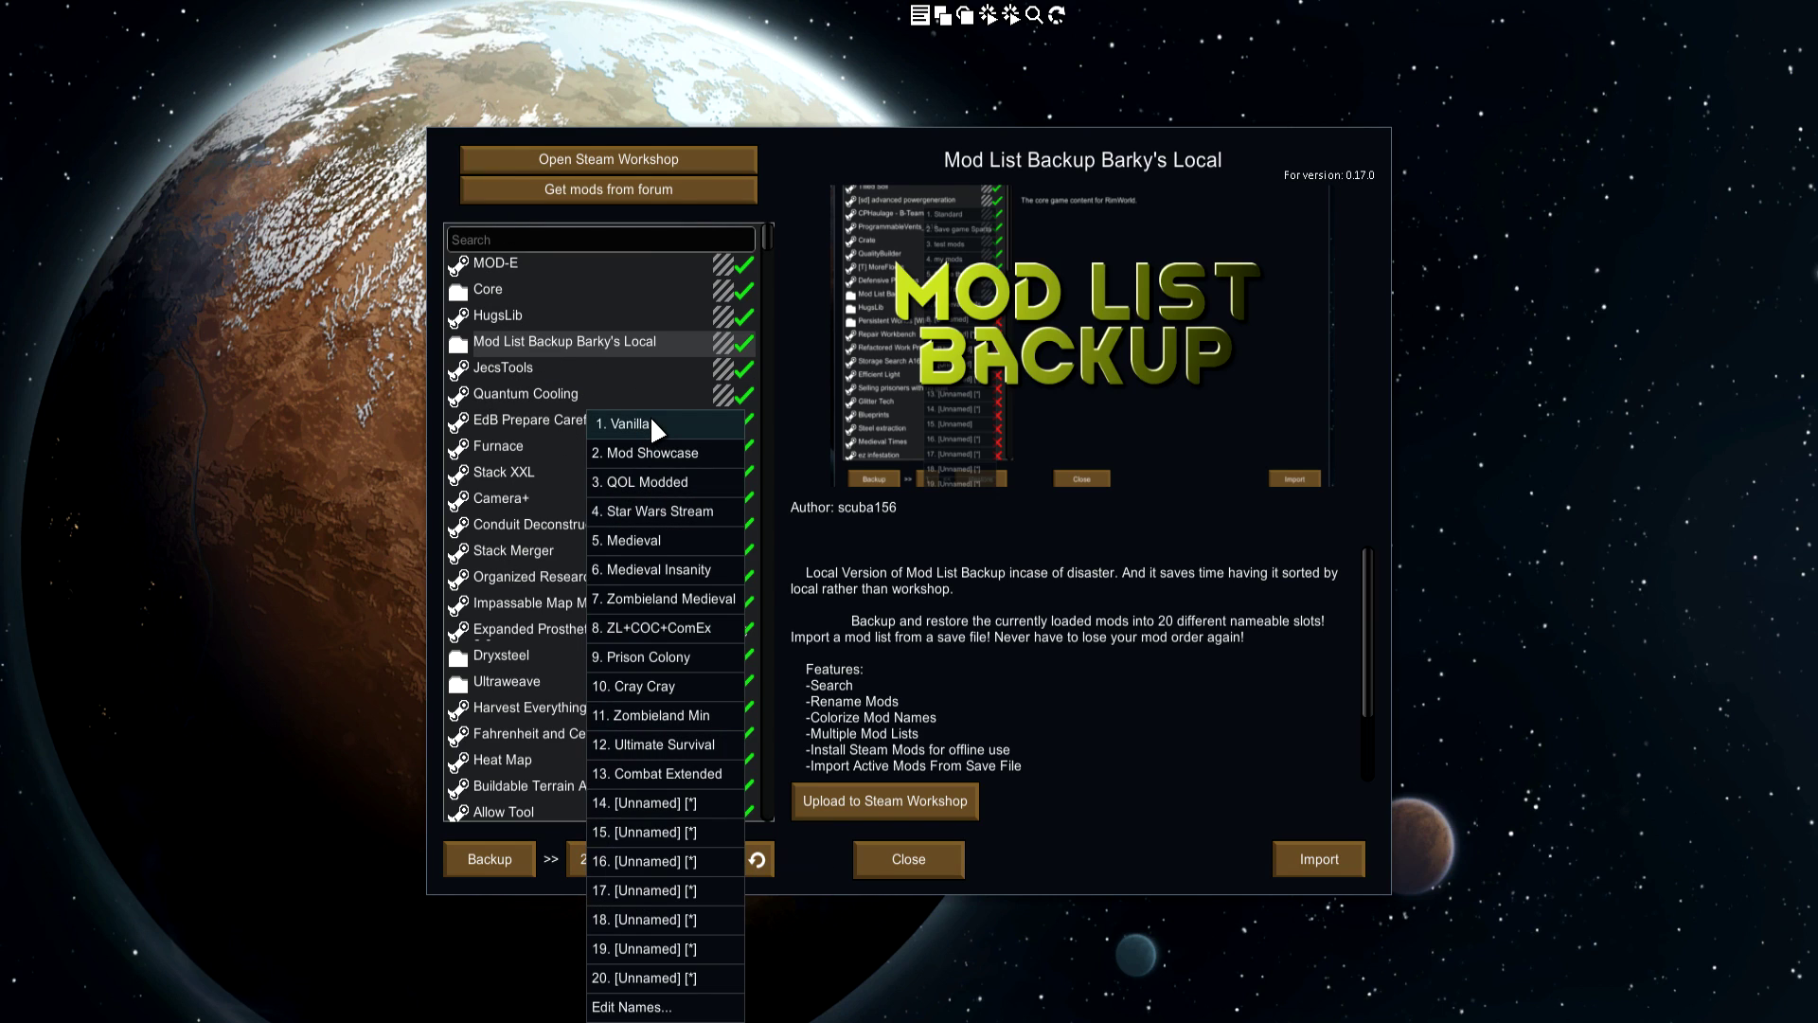
pyautogui.click(658, 431)
# - Deactivate every remaining active mod except Core, including MOD-E, and close the mod list to reload the game
pyautogui.click(746, 394)
pyautogui.click(746, 368)
pyautogui.click(745, 341)
pyautogui.click(745, 316)
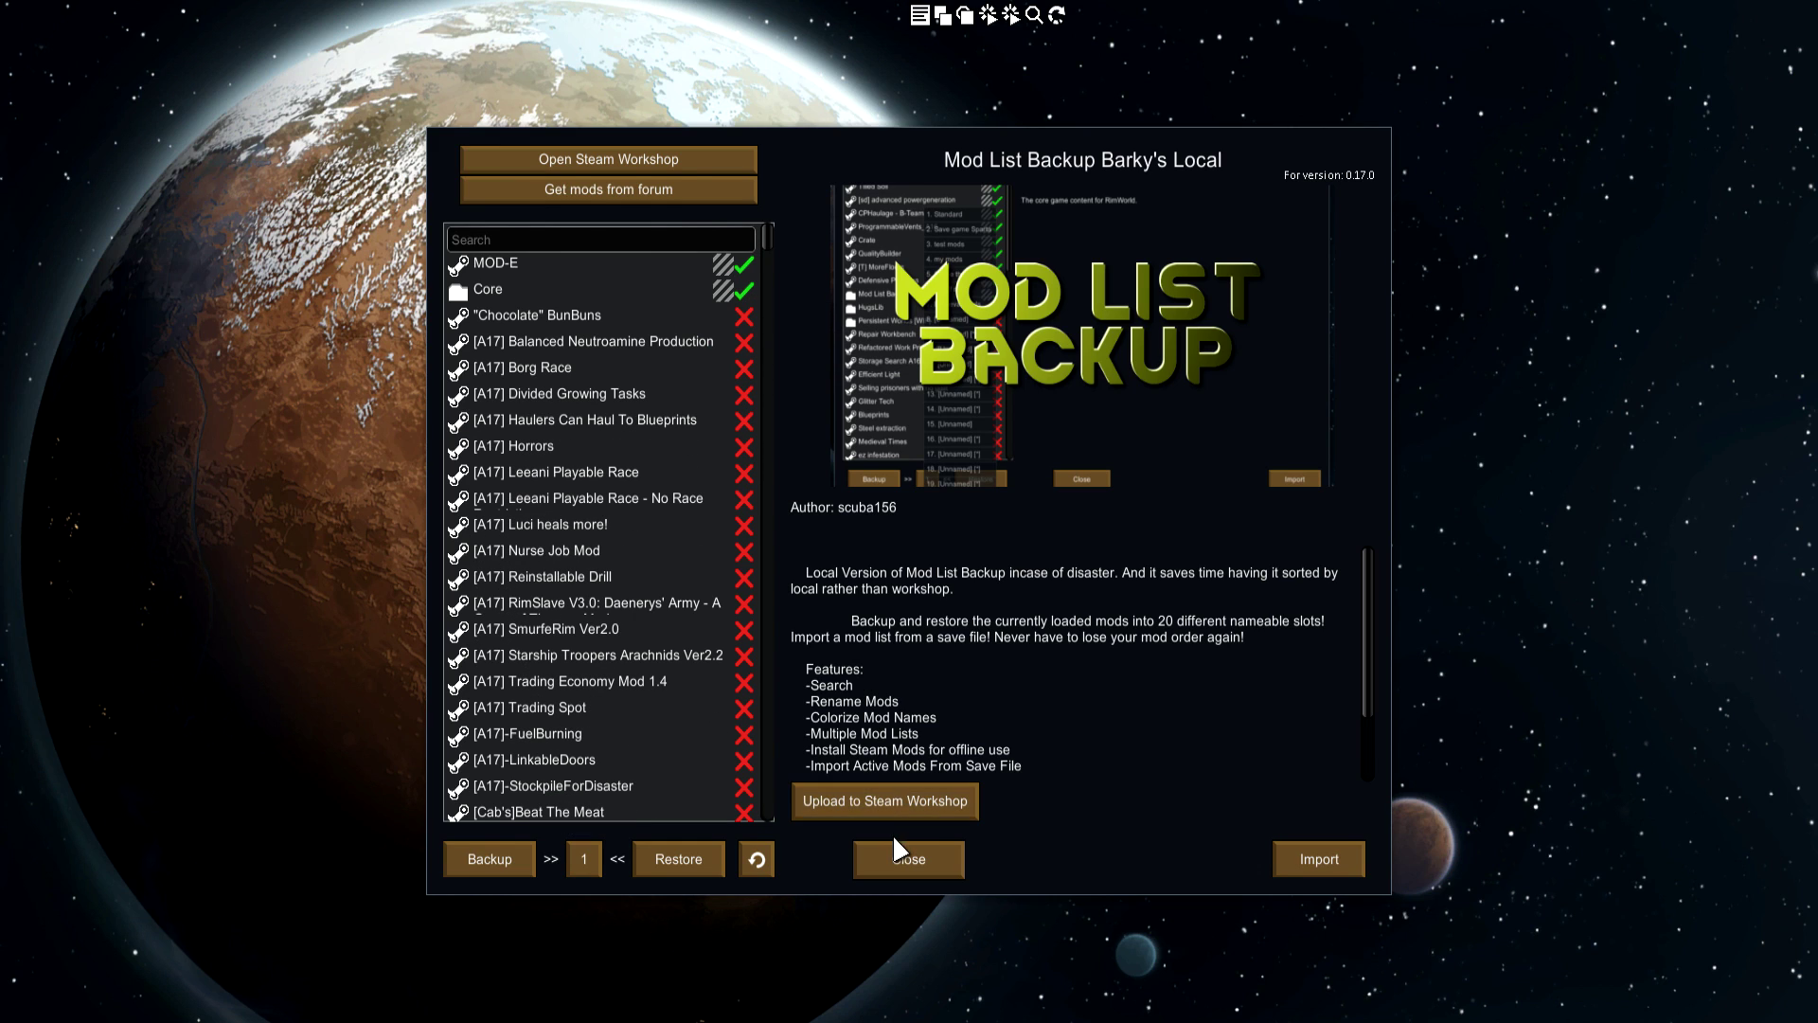
pyautogui.click(746, 265)
pyautogui.click(925, 857)
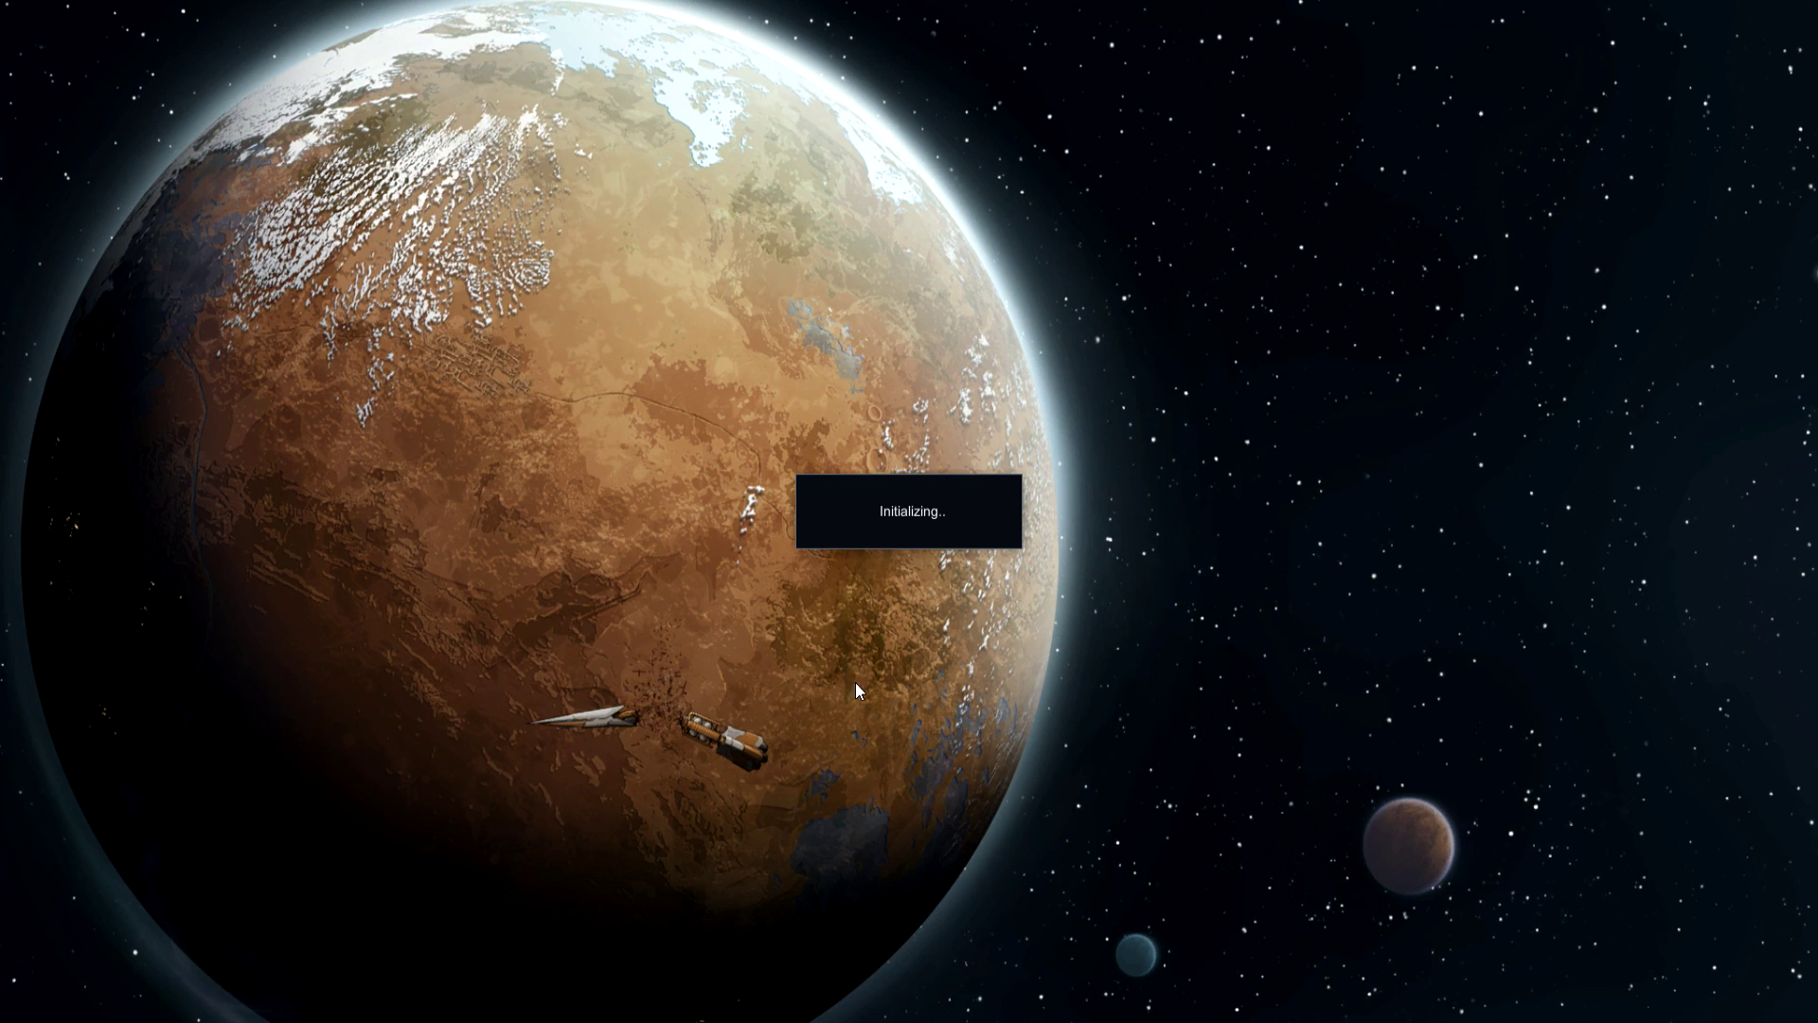
# - Reopen the mod list and view the details of Mod List Backup Barky's Local and the local HugsLib
pyautogui.click(1520, 532)
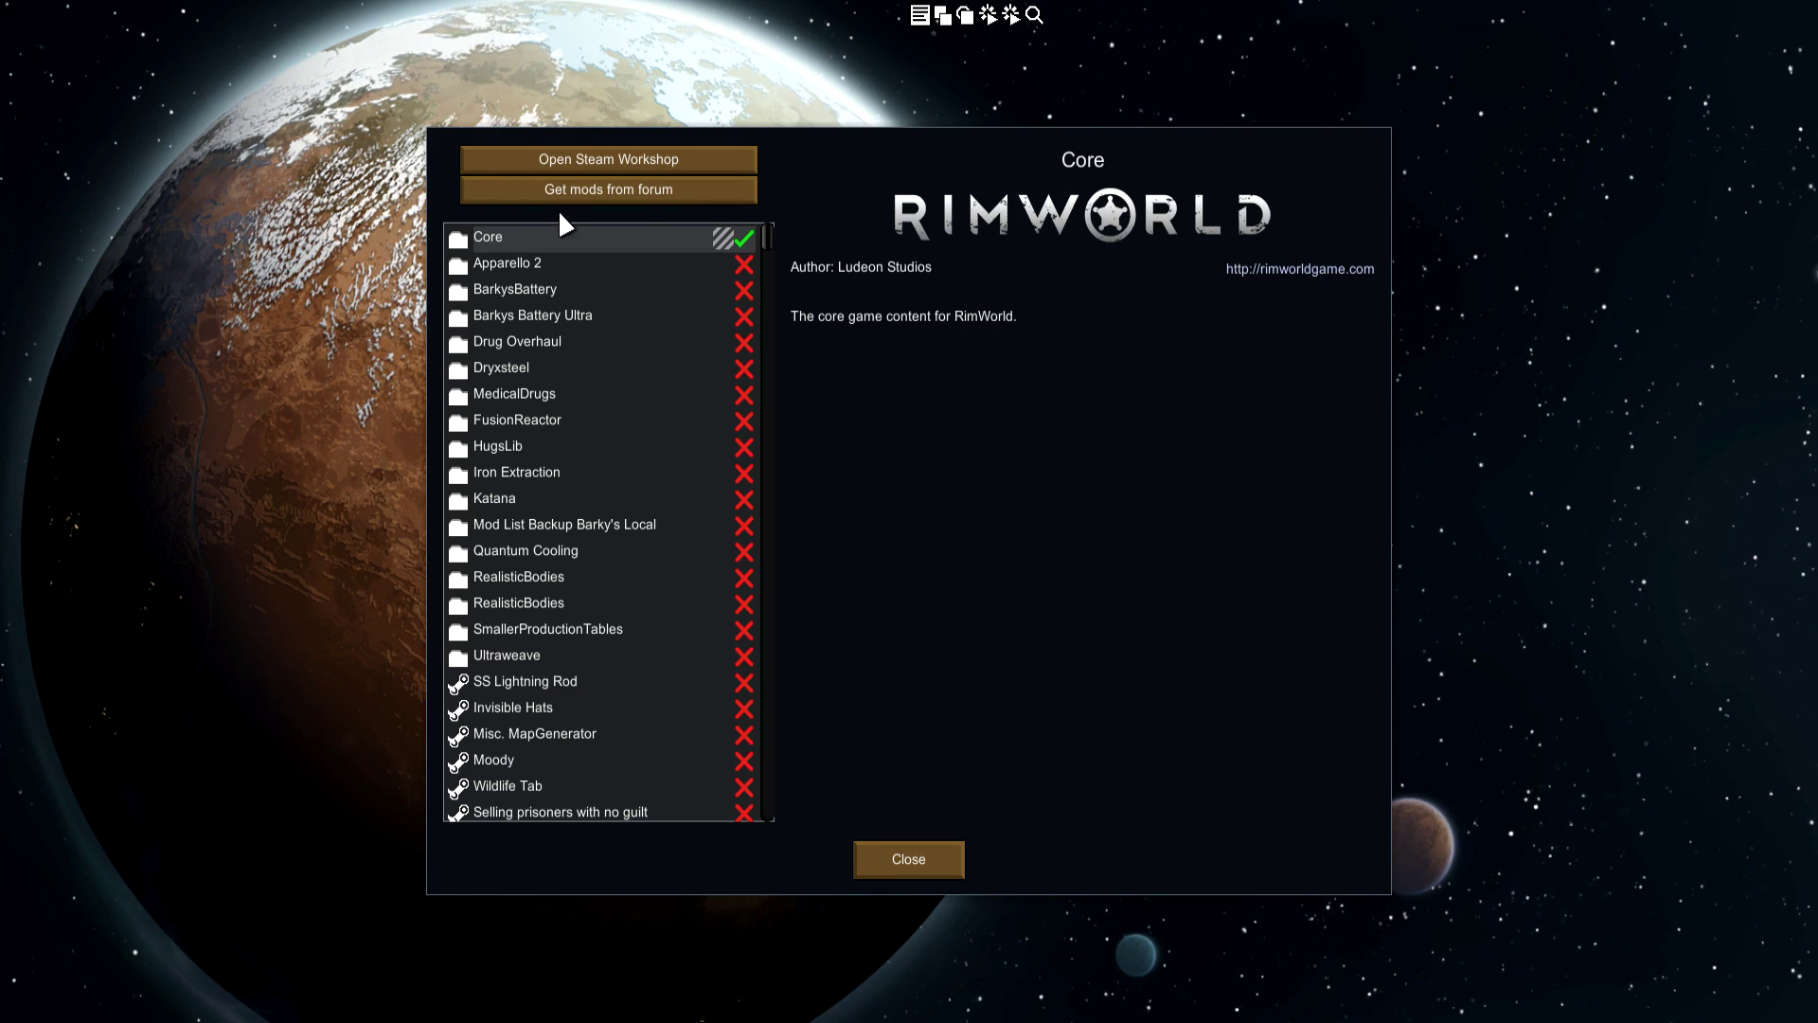
pyautogui.click(516, 531)
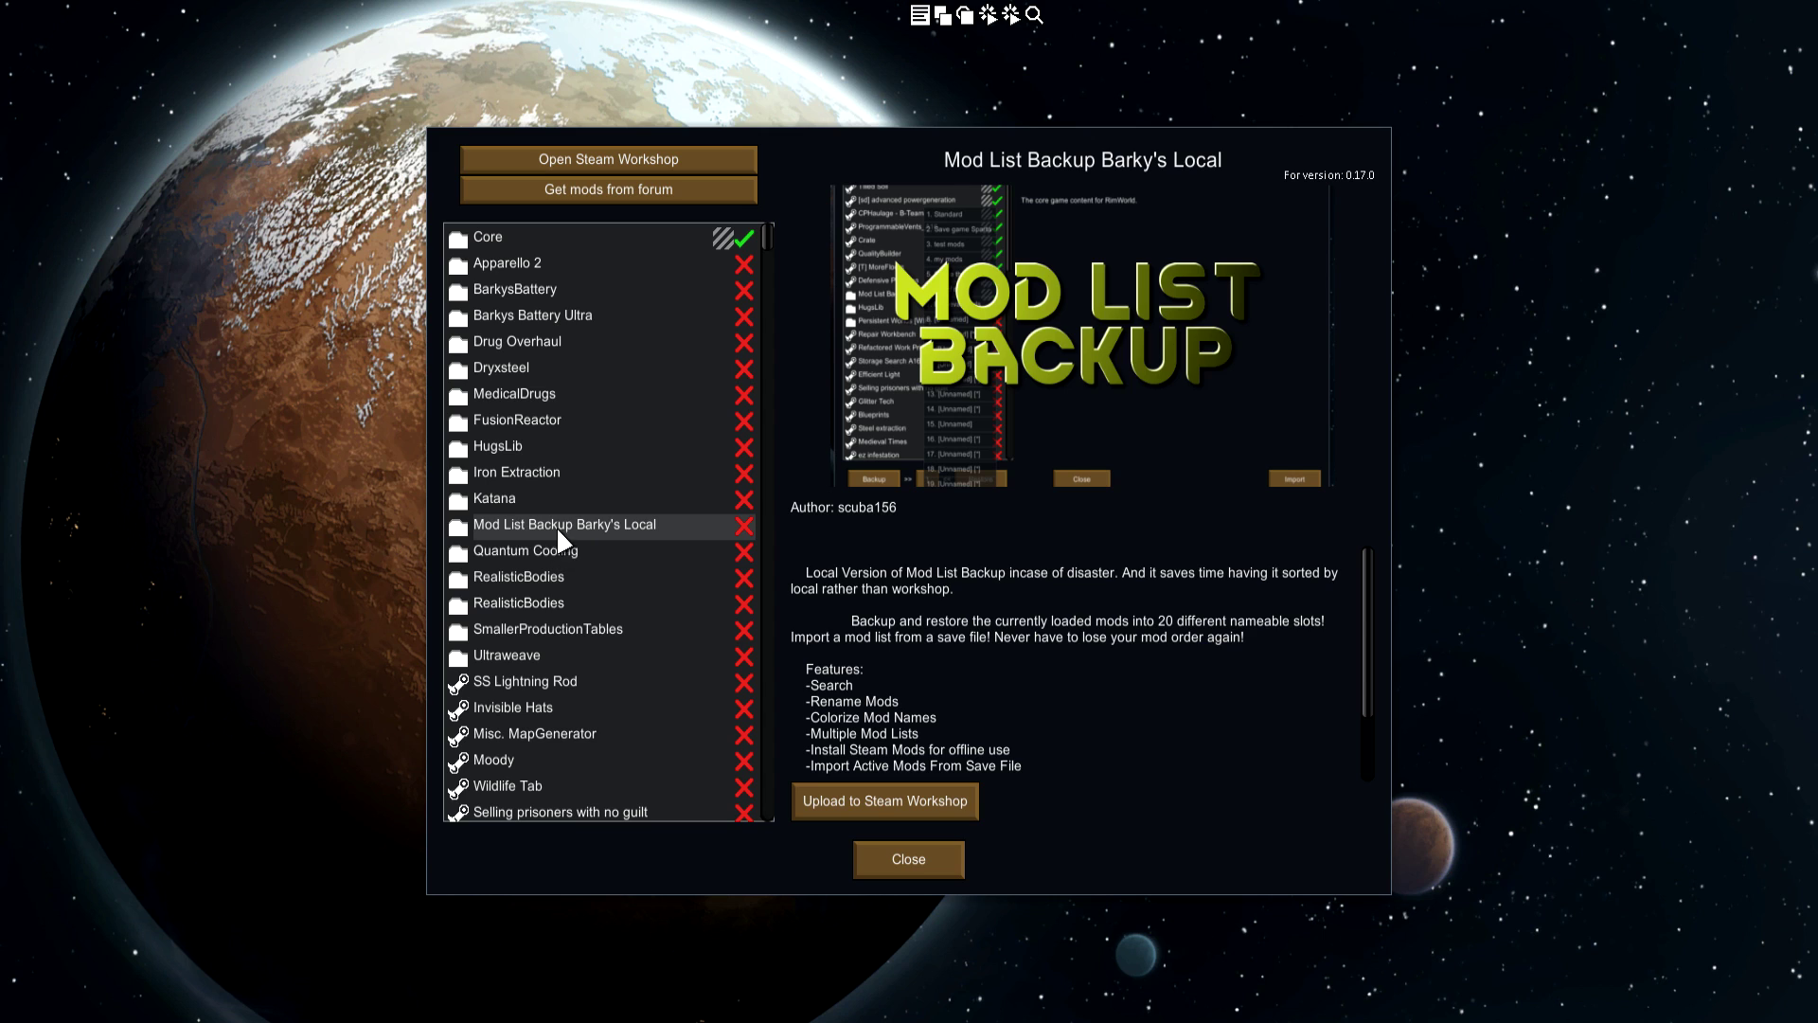
pyautogui.click(502, 449)
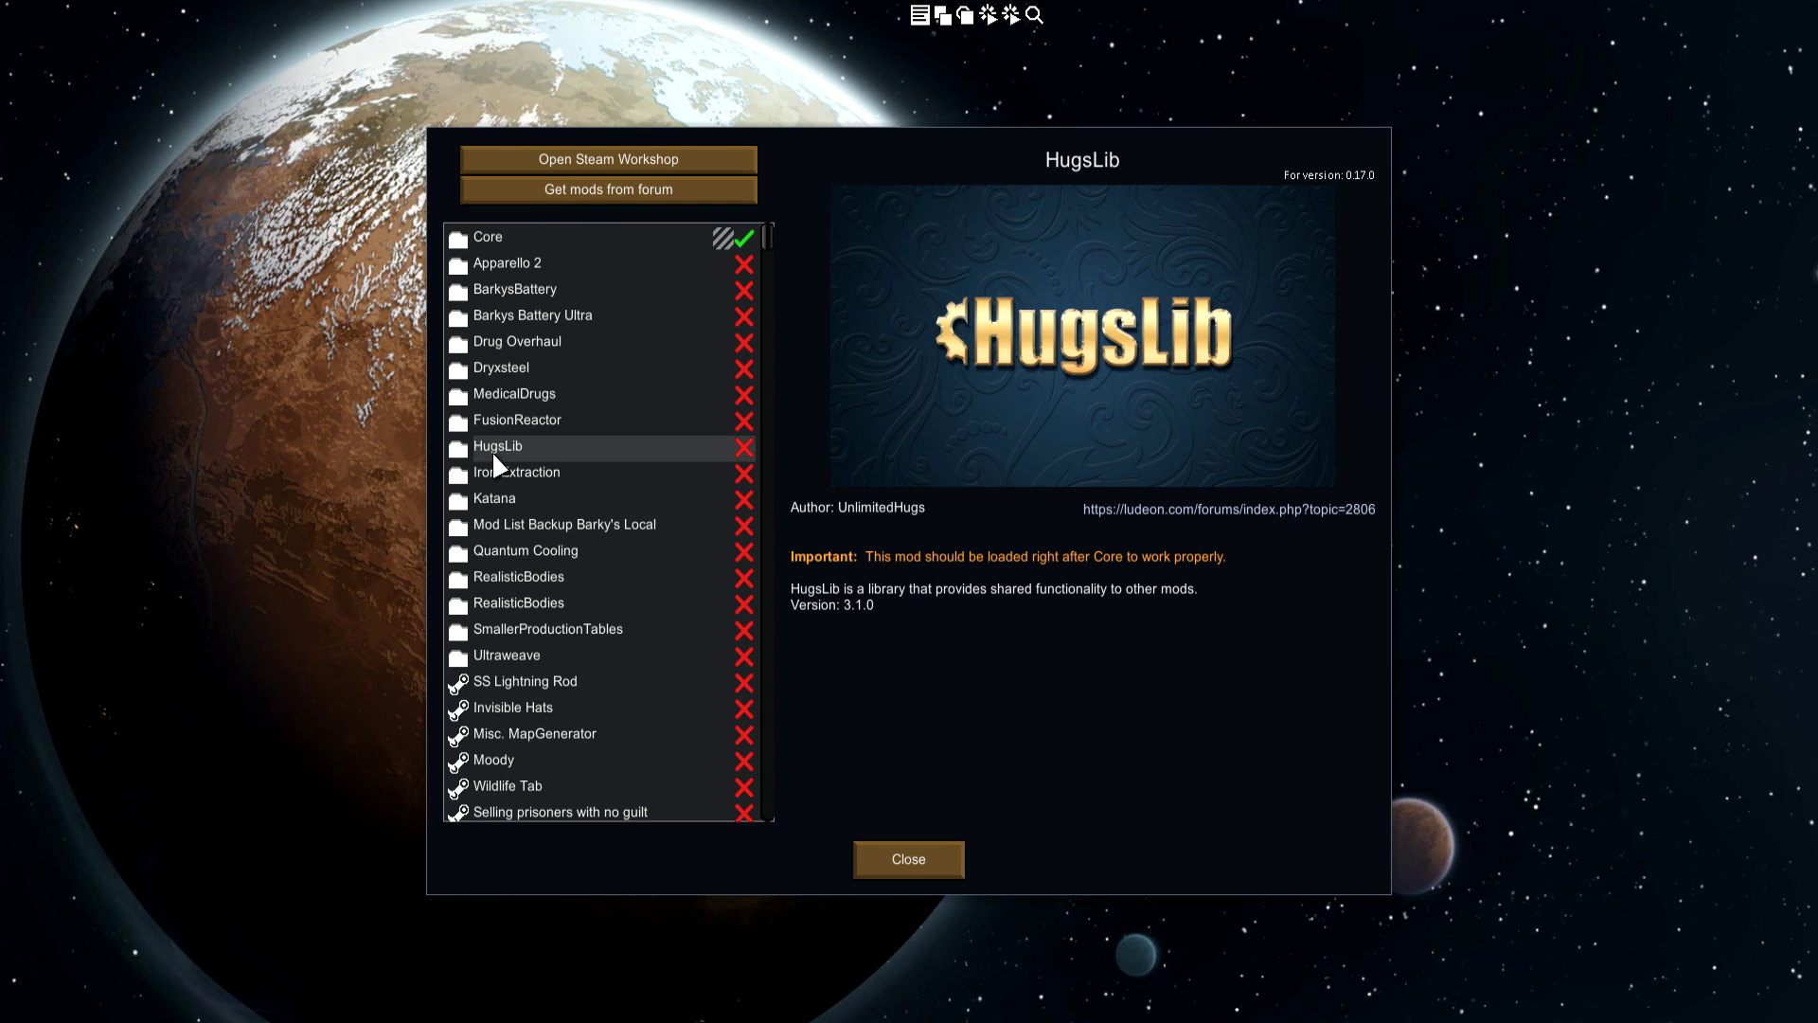
# - Reselect Mod List Backup Barky's Local, look through the inactive mods, and close the mod list
pyautogui.click(521, 528)
pyautogui.scroll(-5, 578, 554)
pyautogui.scroll(5, 663, 426)
pyautogui.moveTo(758, 262); pyautogui.dragTo(770, 214)
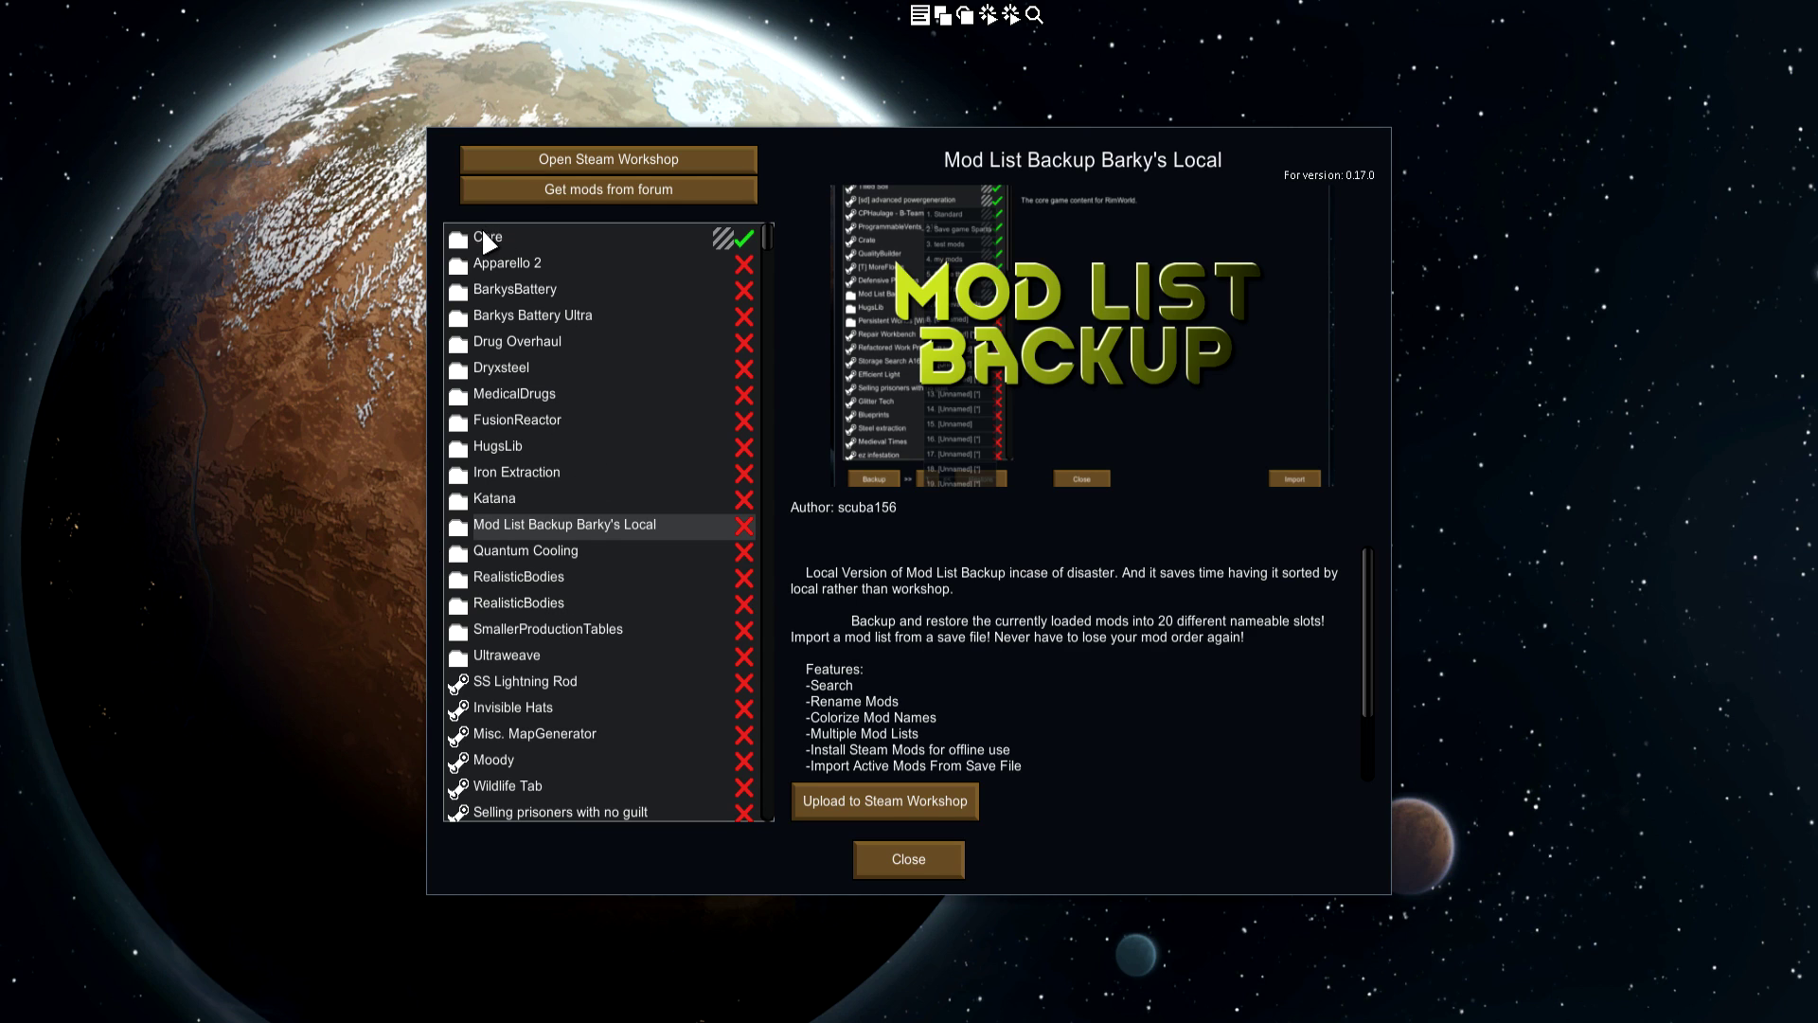
pyautogui.click(500, 261)
pyautogui.click(897, 860)
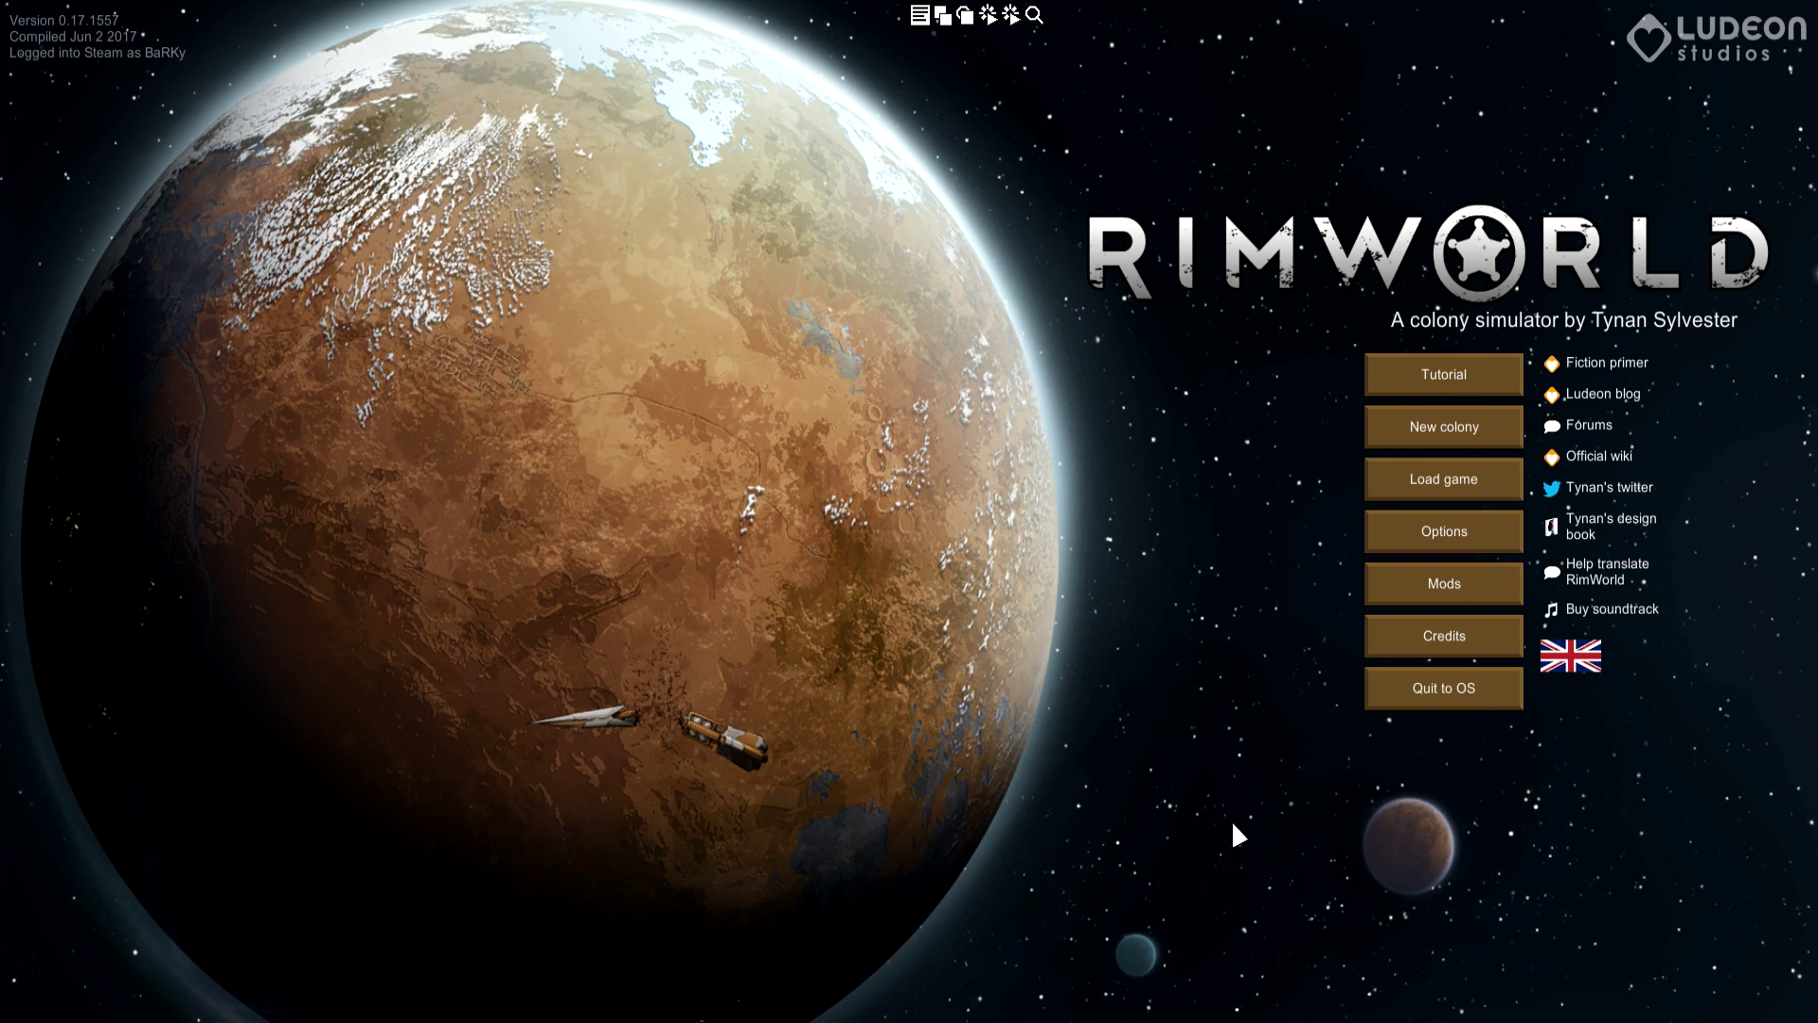